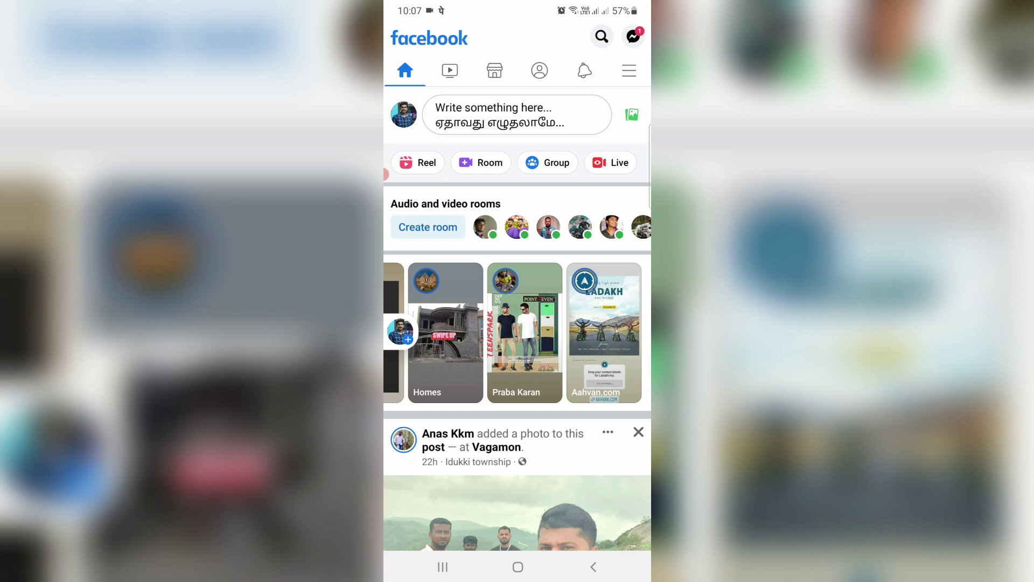
Reach the Your Posts activity log from your profile's '...' options on mobile
left_click(628, 71)
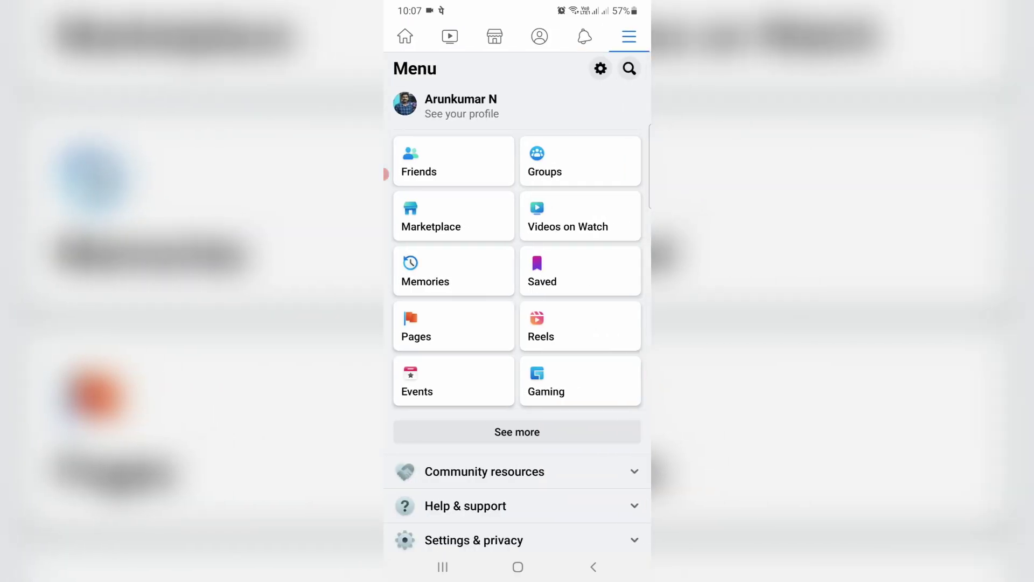
left_click(461, 105)
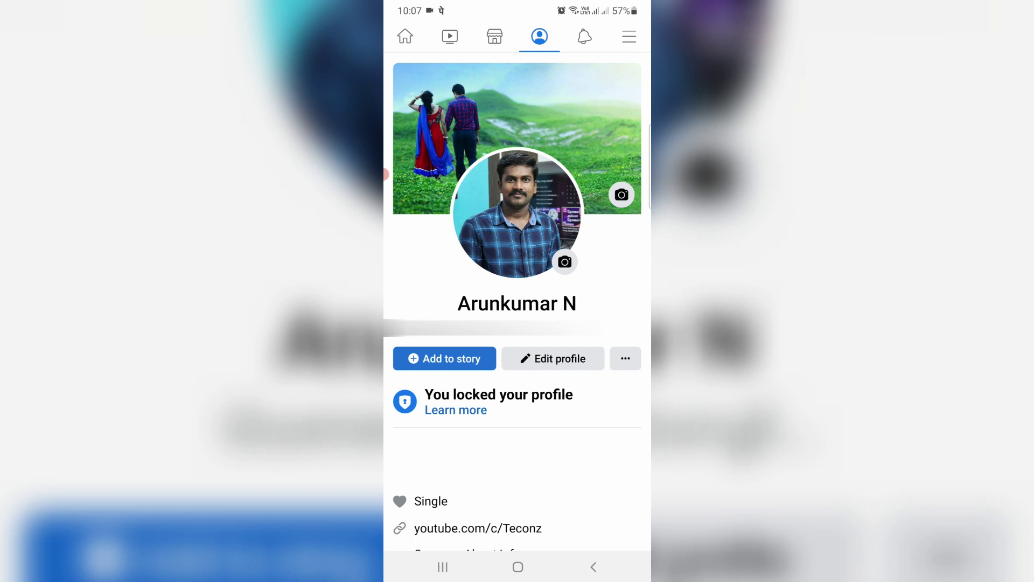
left_click(625, 358)
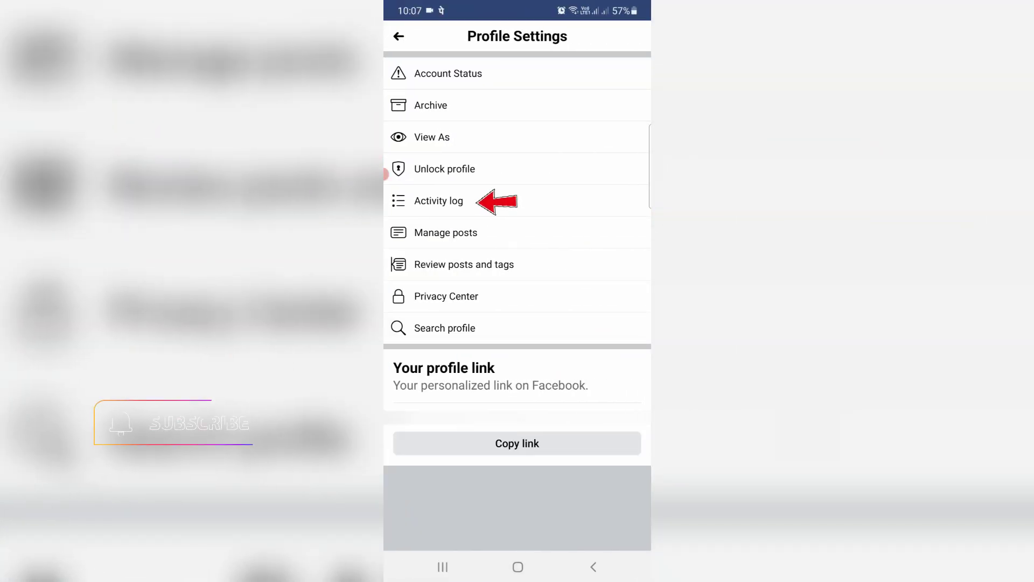
left_click(439, 201)
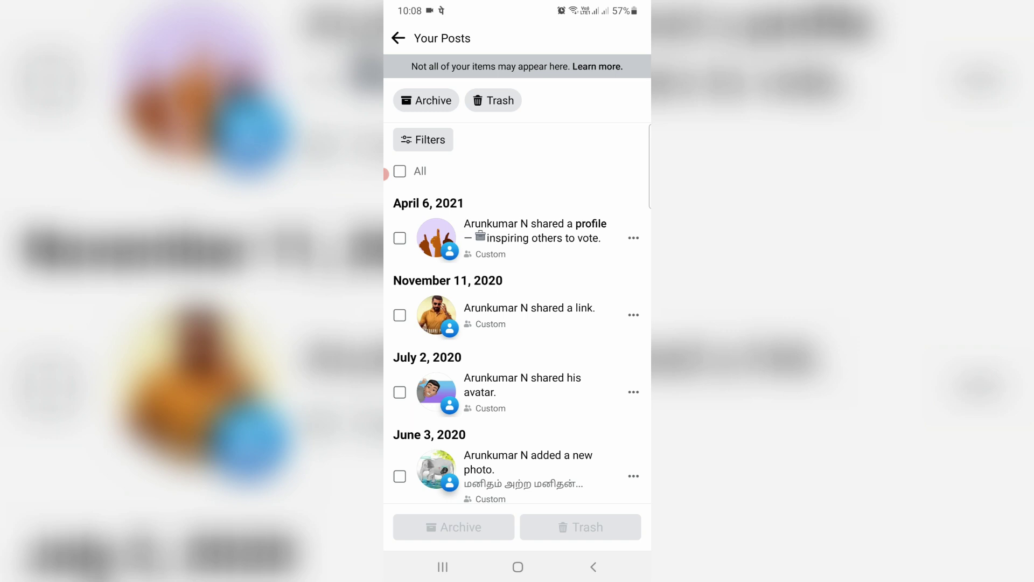
left_click(424, 139)
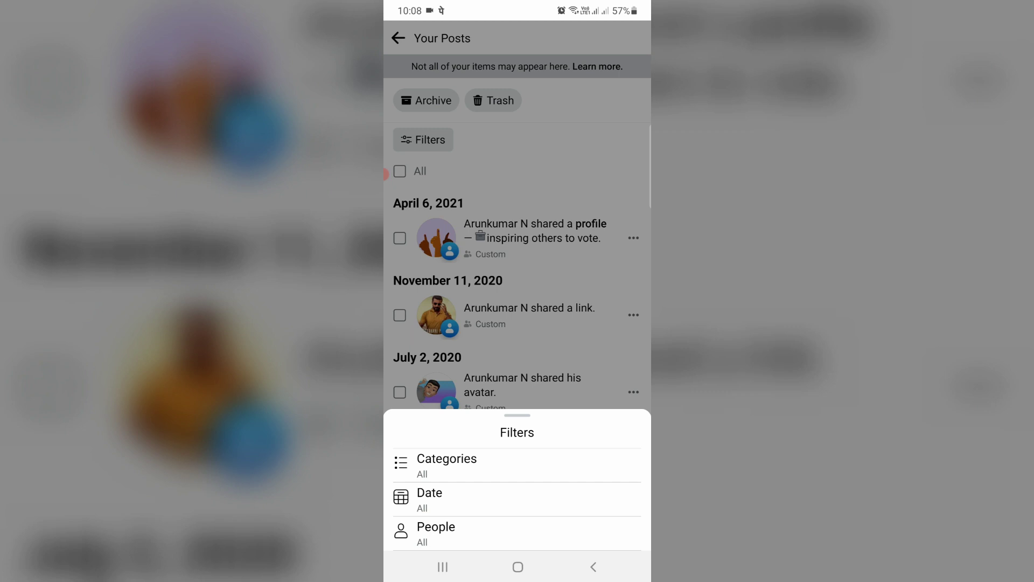
left_click(447, 465)
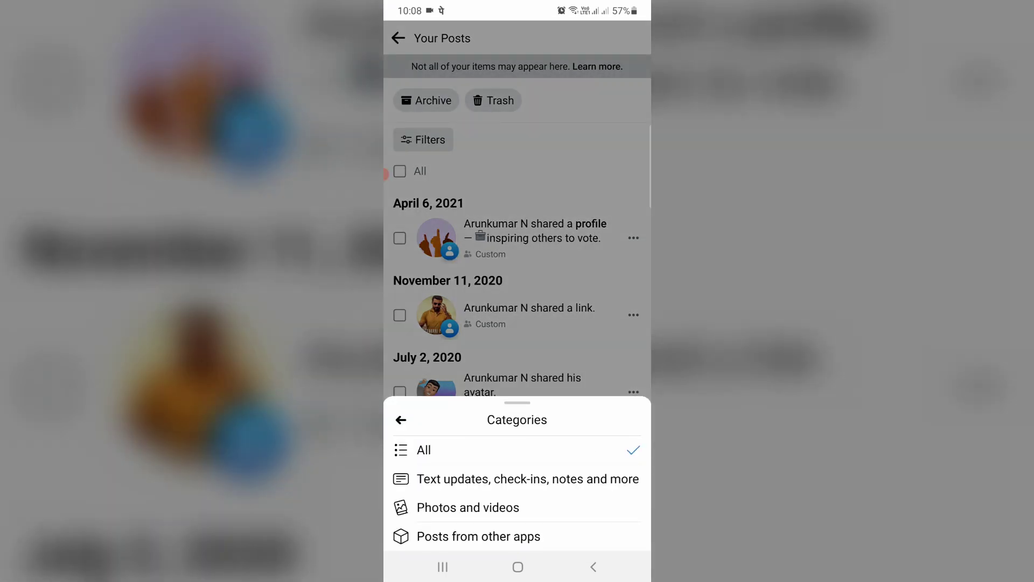
left_click(594, 567)
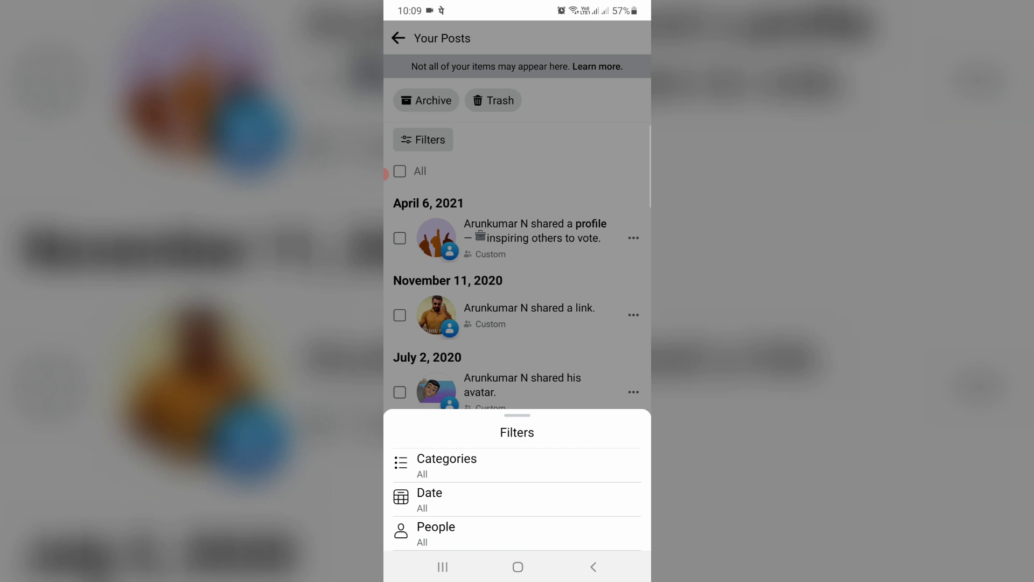
left_click(430, 496)
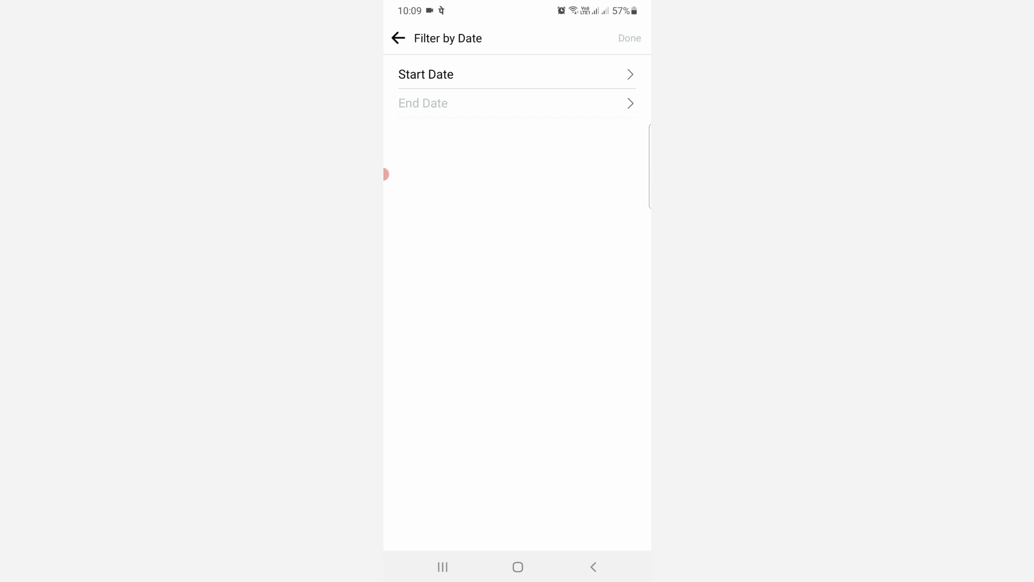
left_click(593, 566)
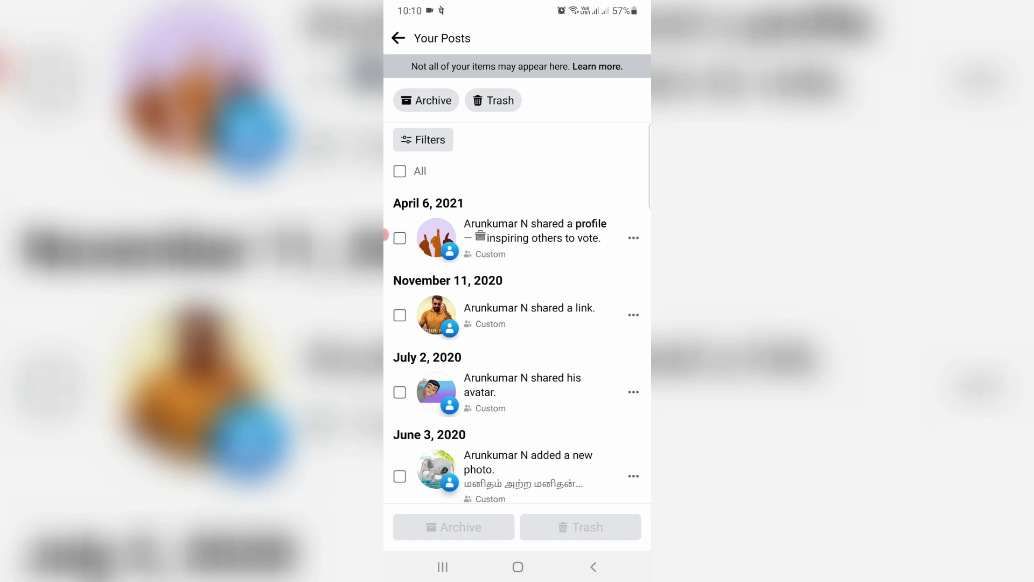
Select all 40 posts and confirm moving them to the trash
left_click(399, 171)
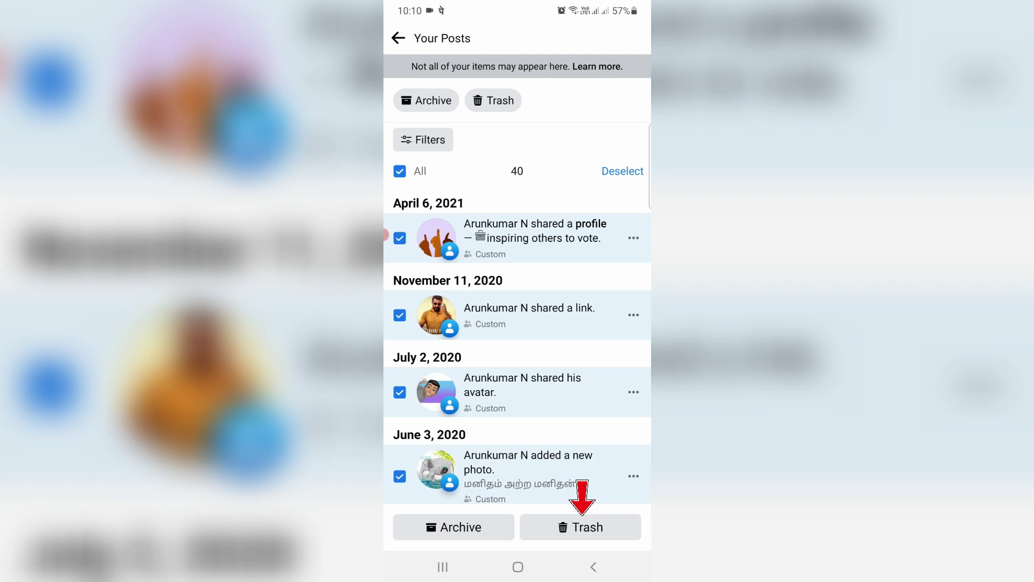
left_click(581, 527)
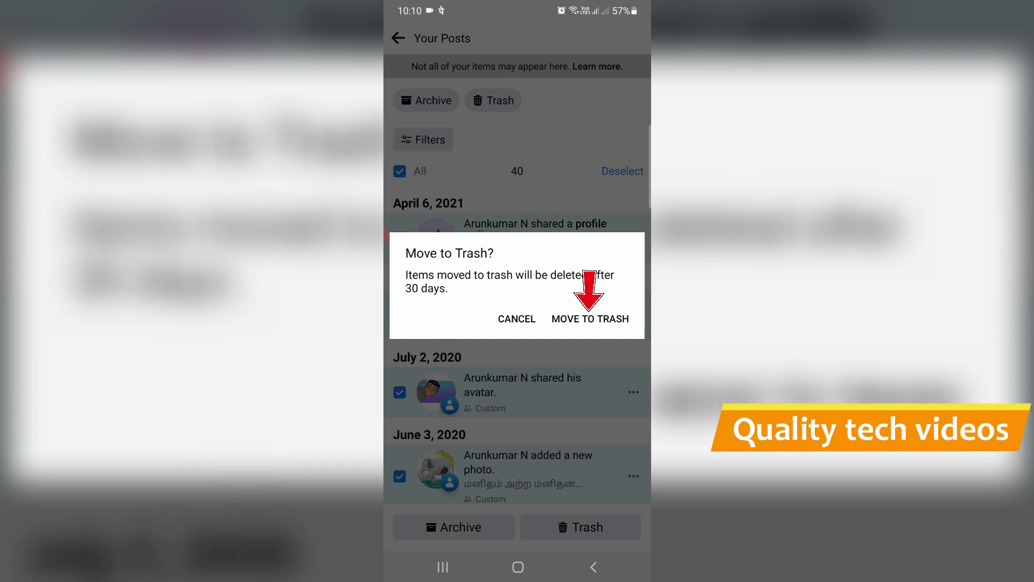
left_click(591, 319)
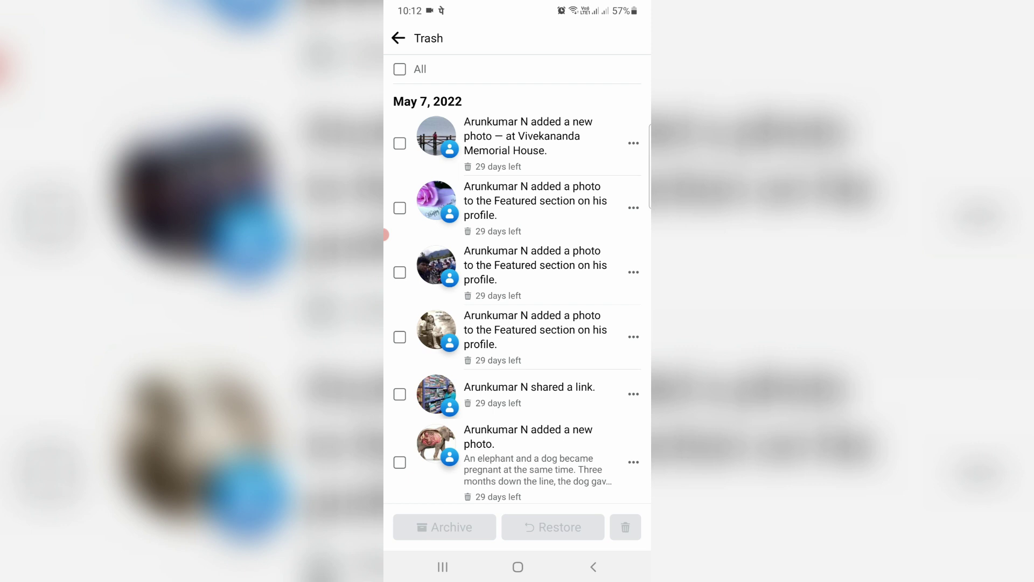
Select all 40 posts in the Trash list
left_click(399, 69)
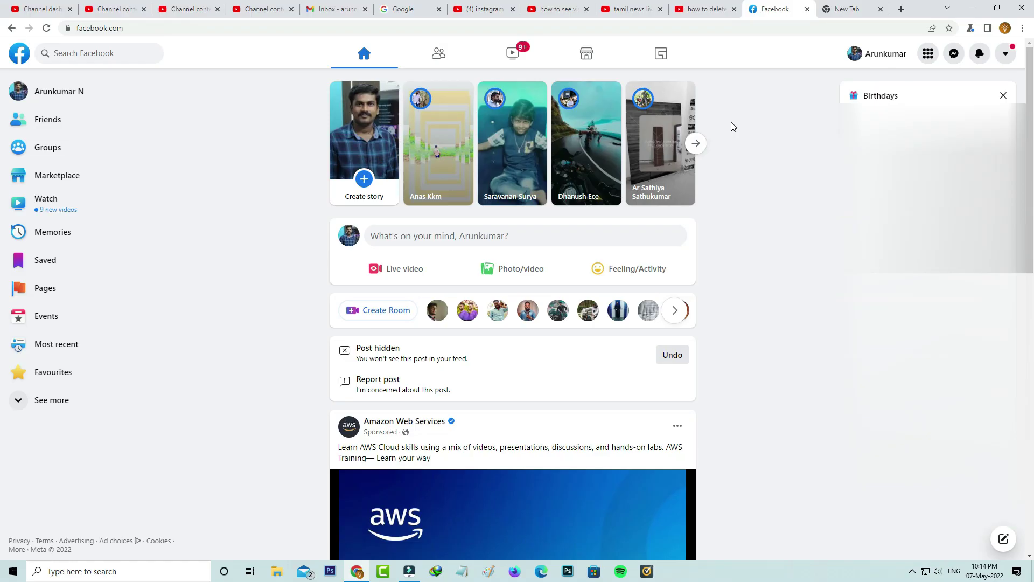
Reach the Your Posts activity log from the desktop profile's '...' options
left_click(861, 55)
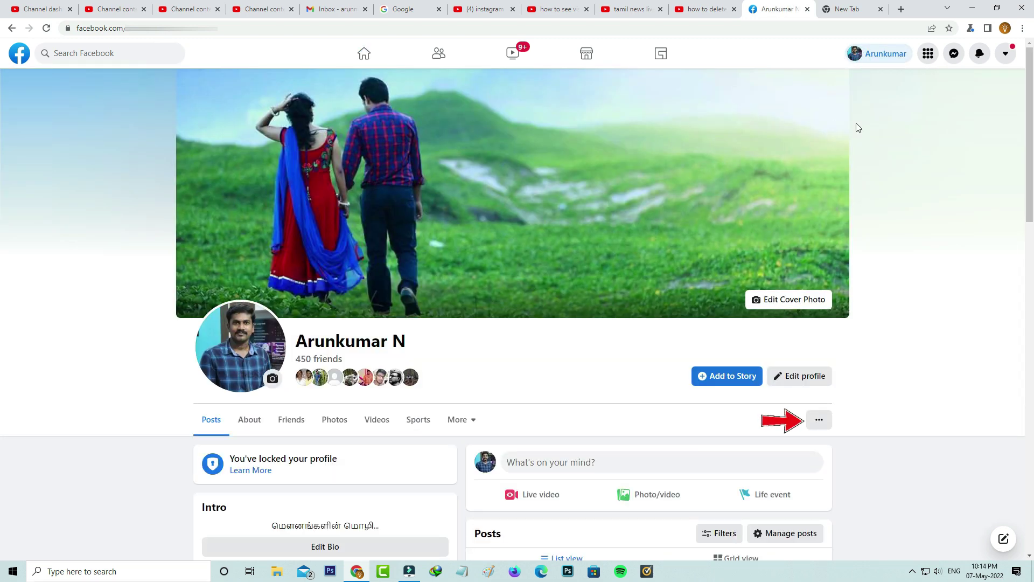
left_click(819, 423)
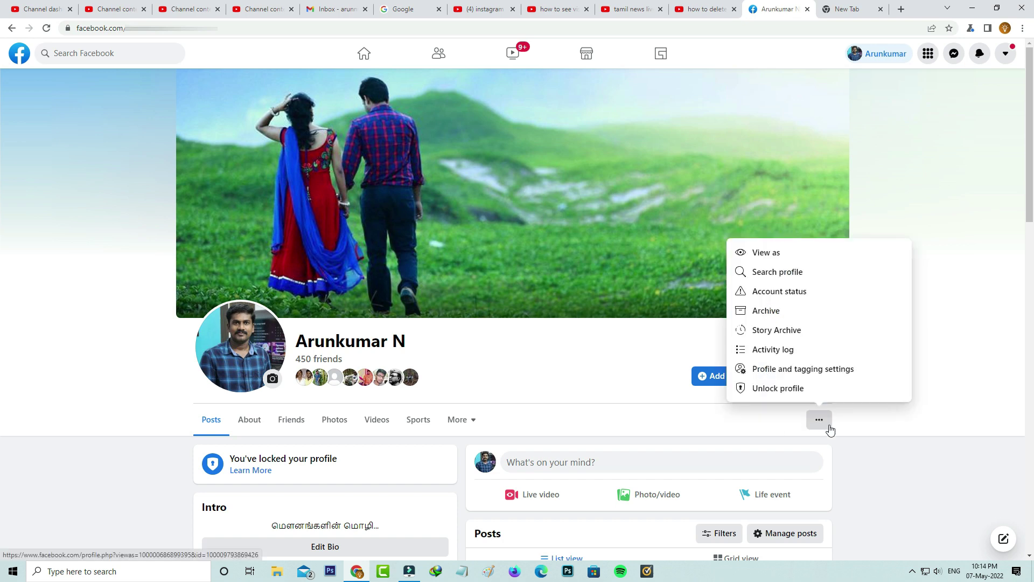
left_click(778, 352)
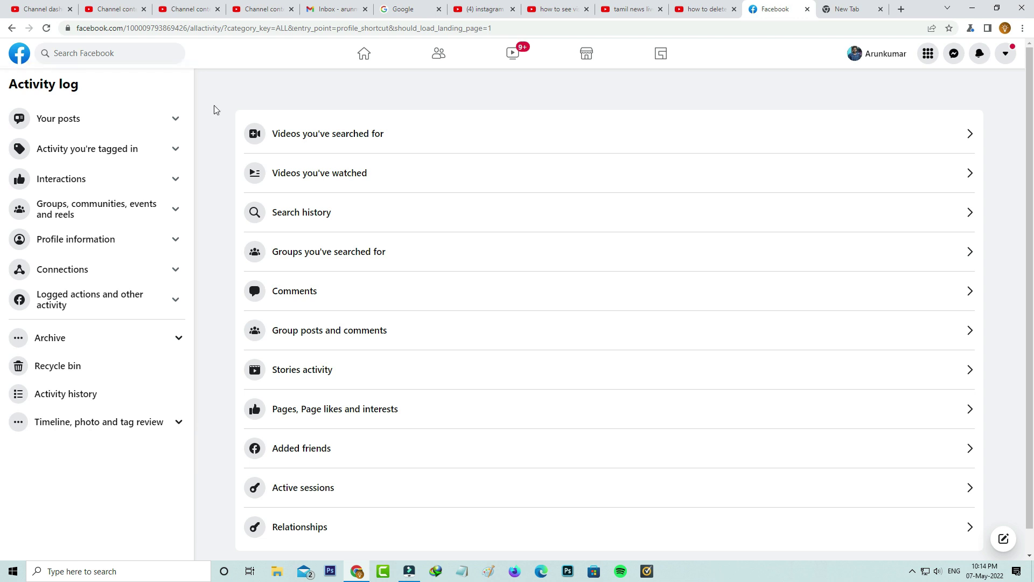
Select all 25 posts under Your posts and confirm moving them to the Recycle bin
left_click(100, 124)
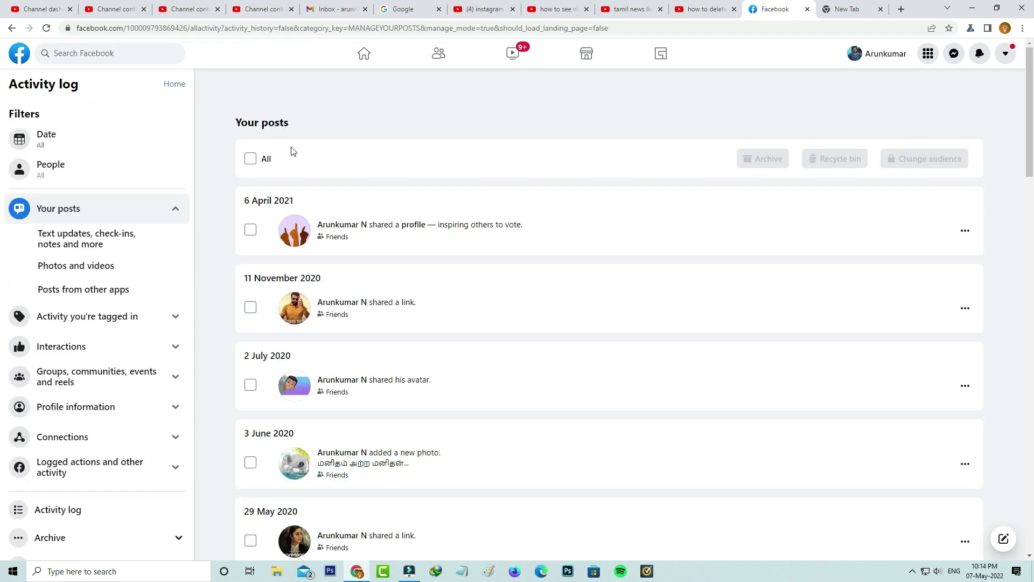
left_click(251, 159)
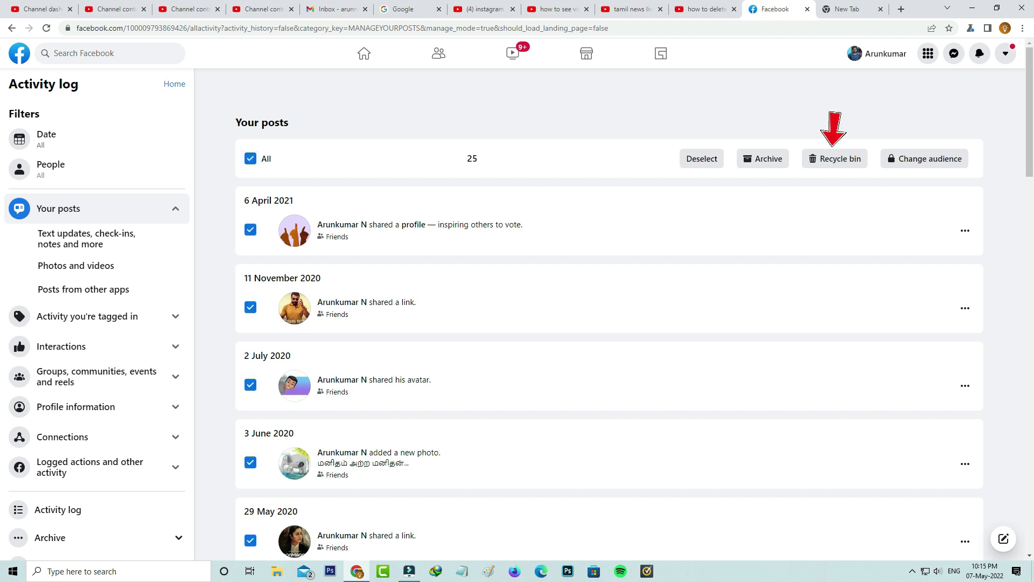
left_click(843, 159)
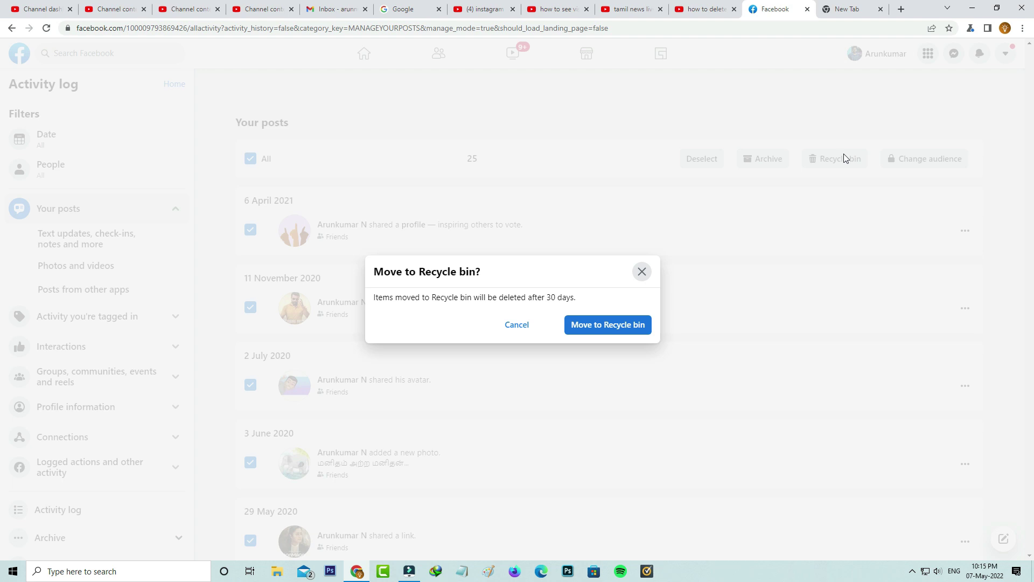
left_click(638, 327)
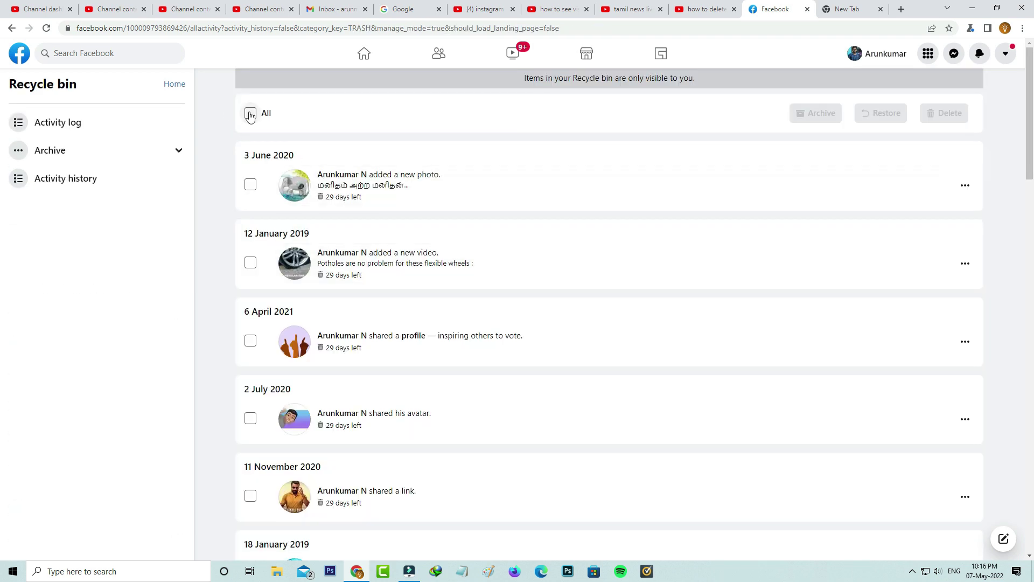
Select all 25 Recycle bin items and choose Delete
left_click(250, 113)
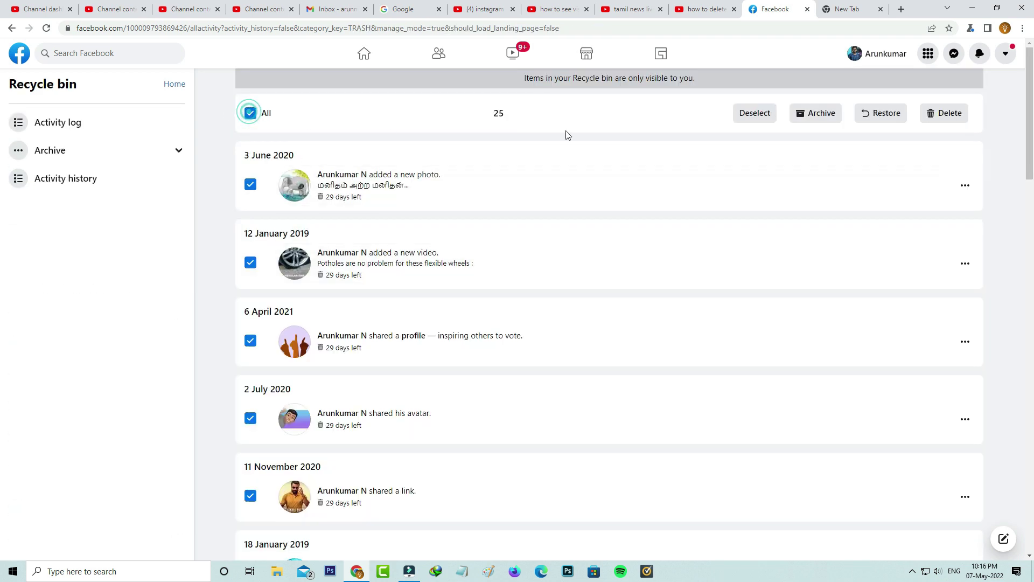
left_click(944, 114)
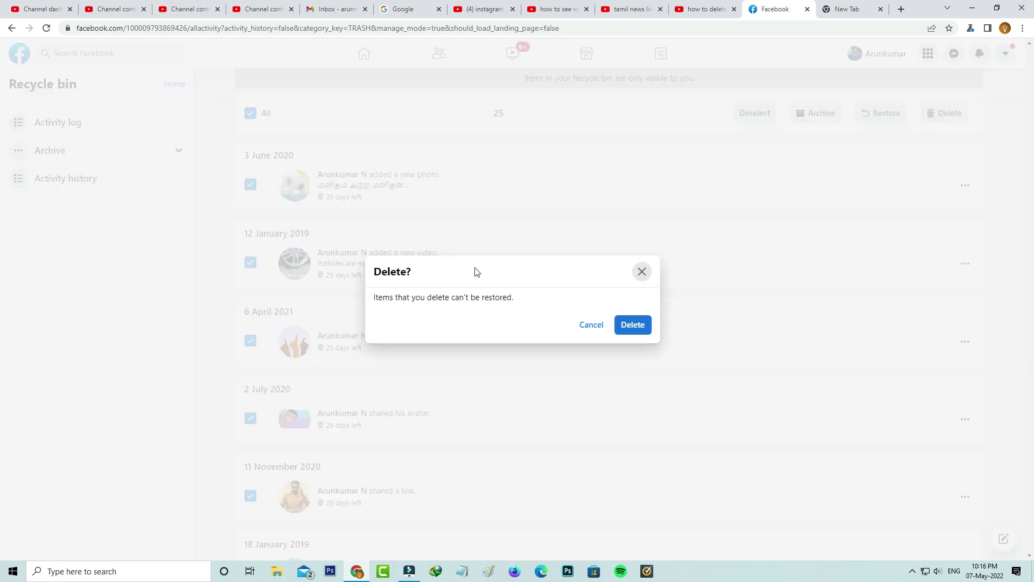